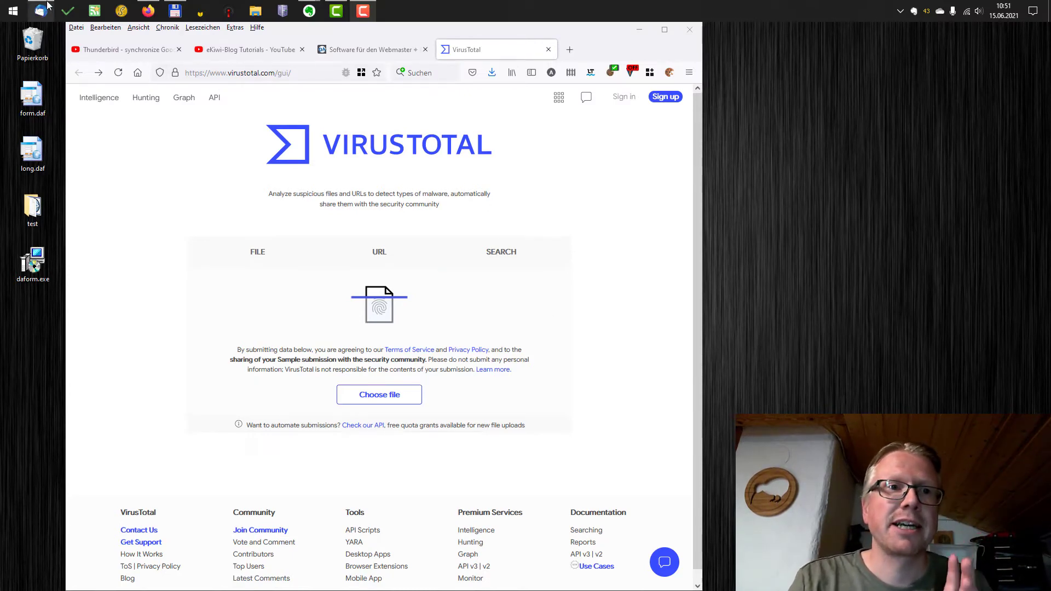
Switch to the Thunderbird TbSync YouTube video and select the word 'TbSync' in its title.
left_click(122, 47)
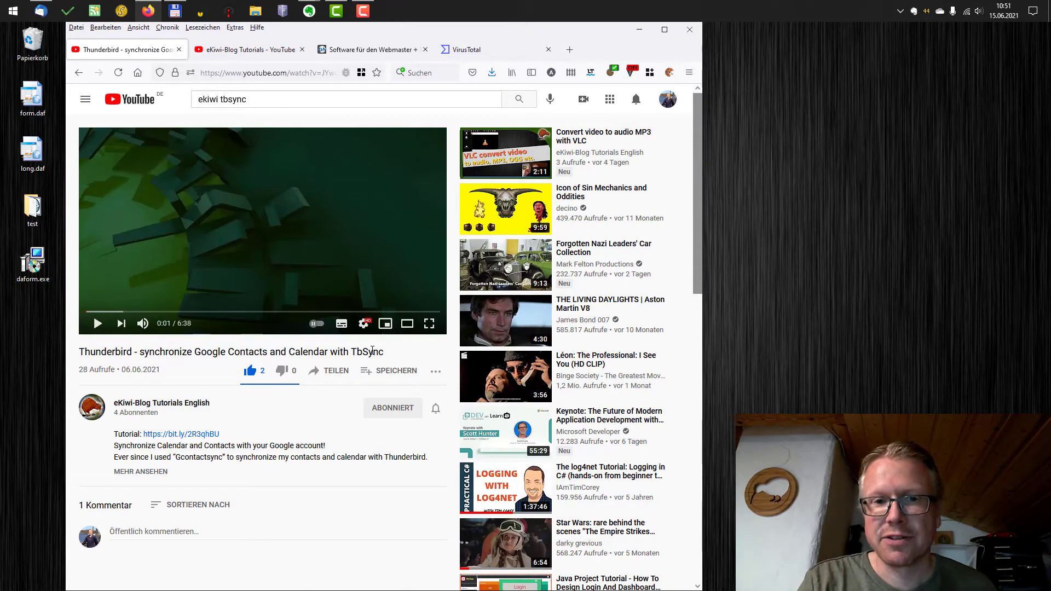
double_click(372, 351)
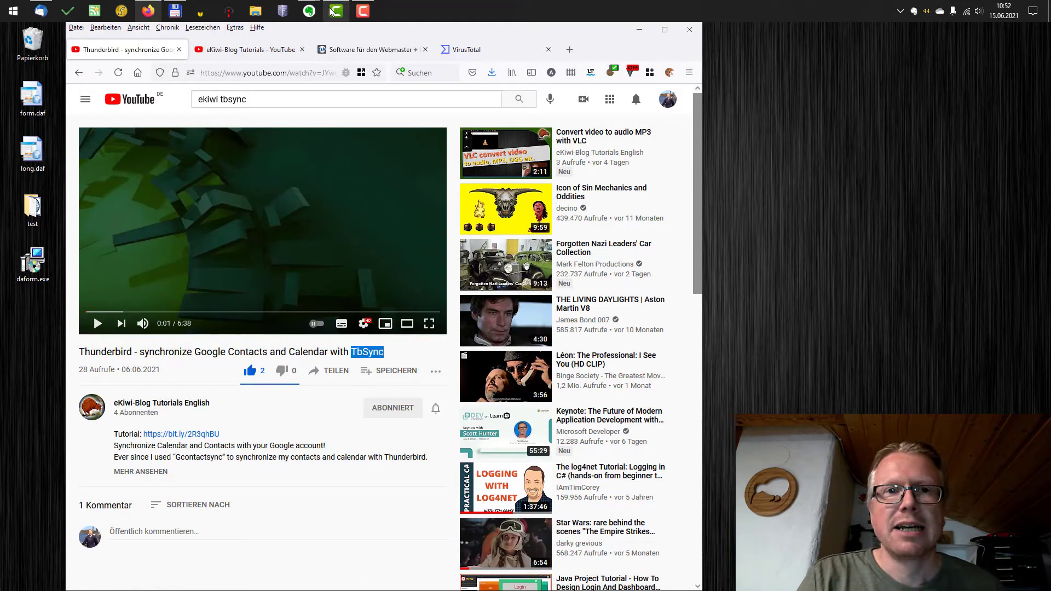
mouse_move(318, 13)
left_click(378, 61)
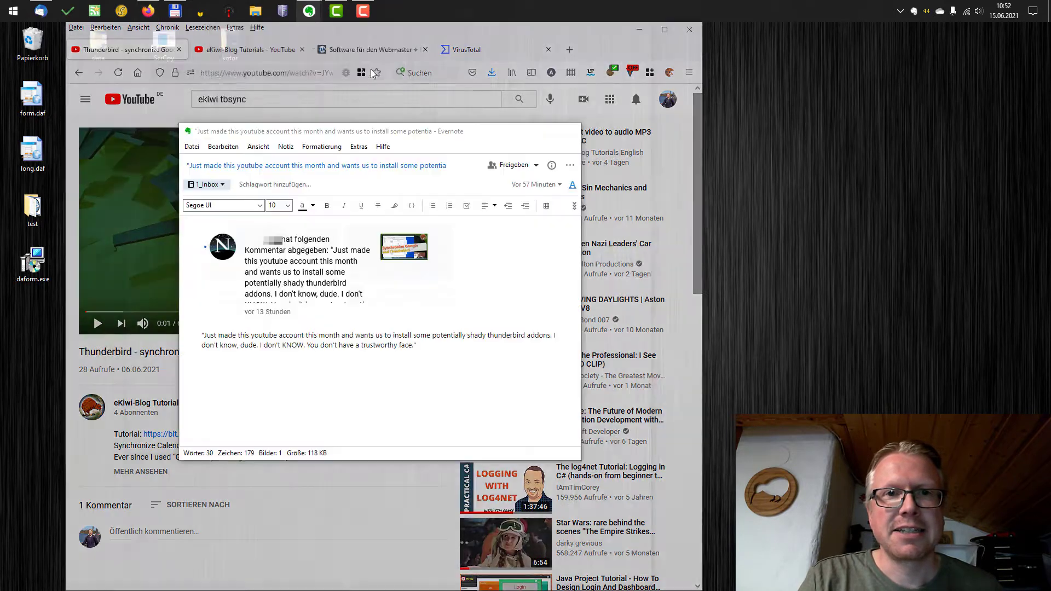
left_click_drag(395, 136, 380, 110)
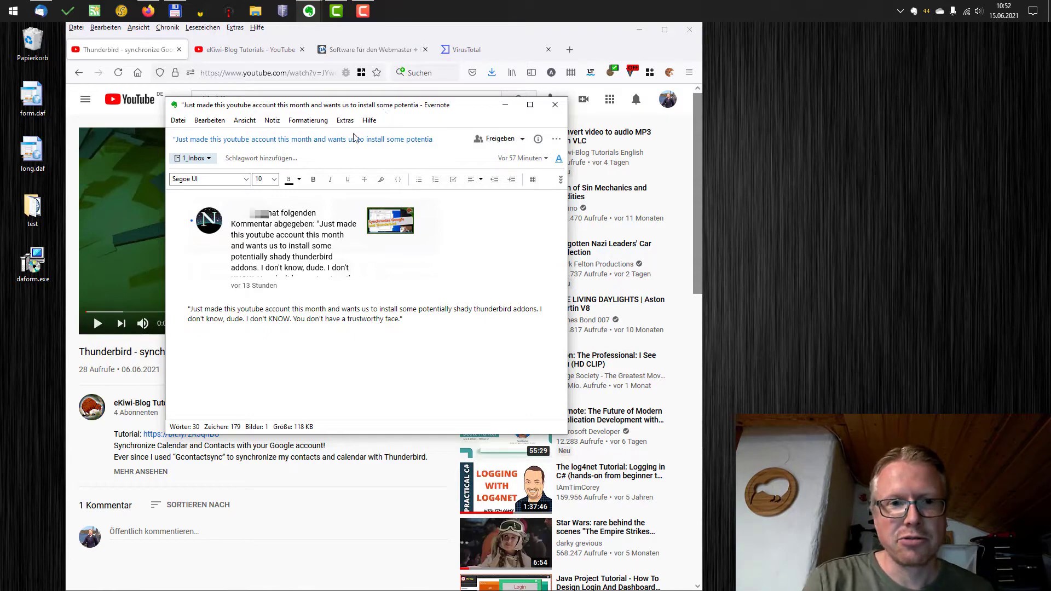
left_click(189, 311)
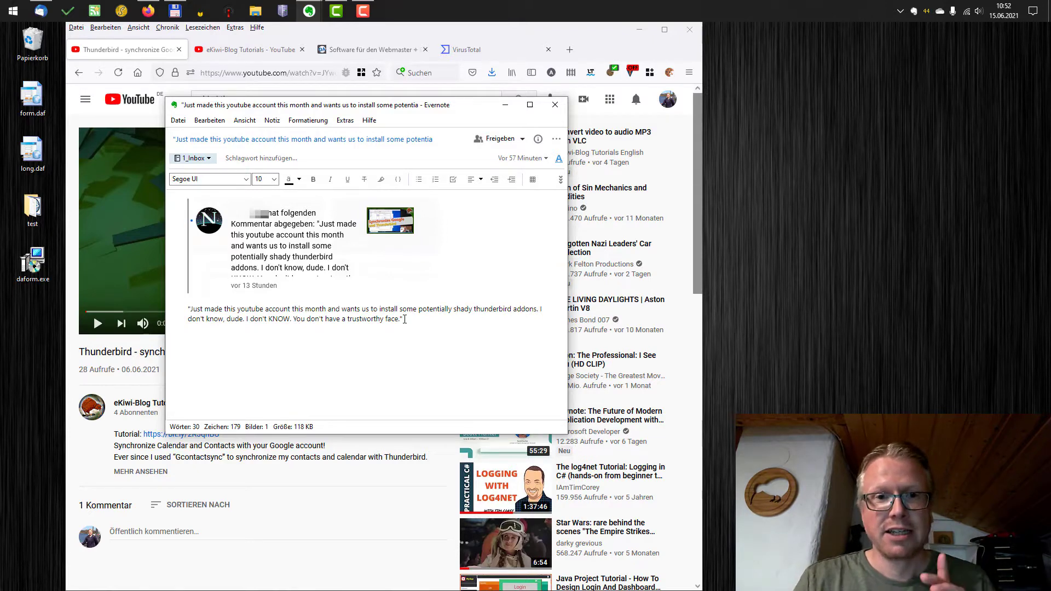
left_click(125, 382)
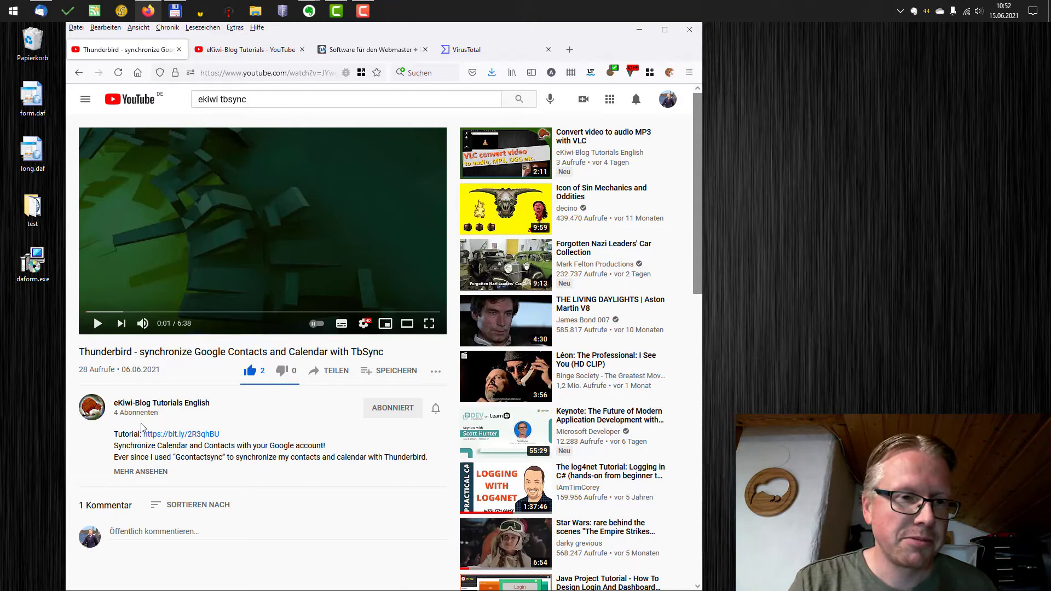
left_click(254, 52)
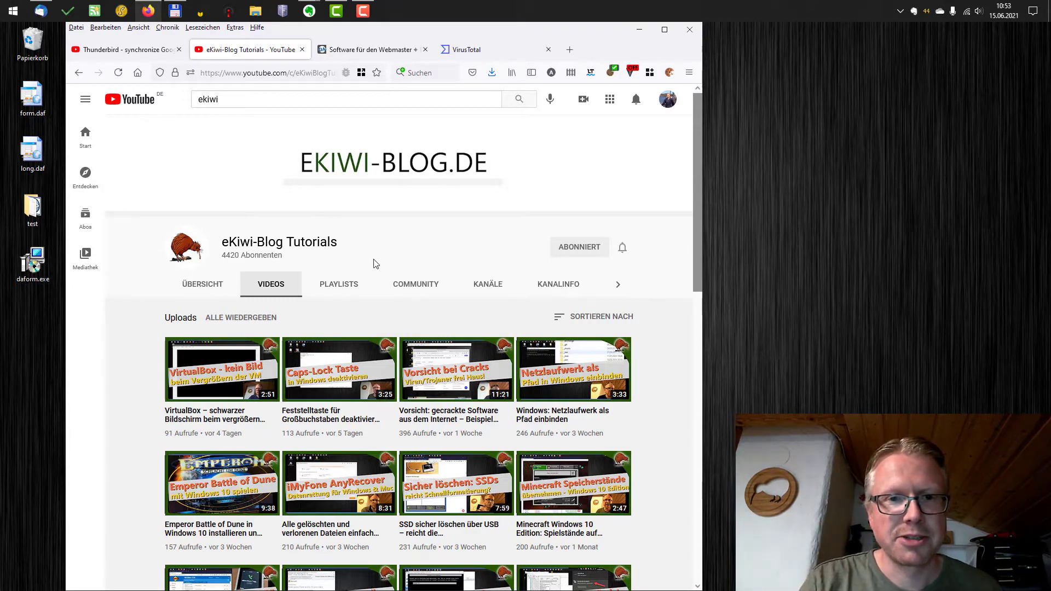
scroll(376, 264, "down", 10)
scroll(376, 264, "up", 10)
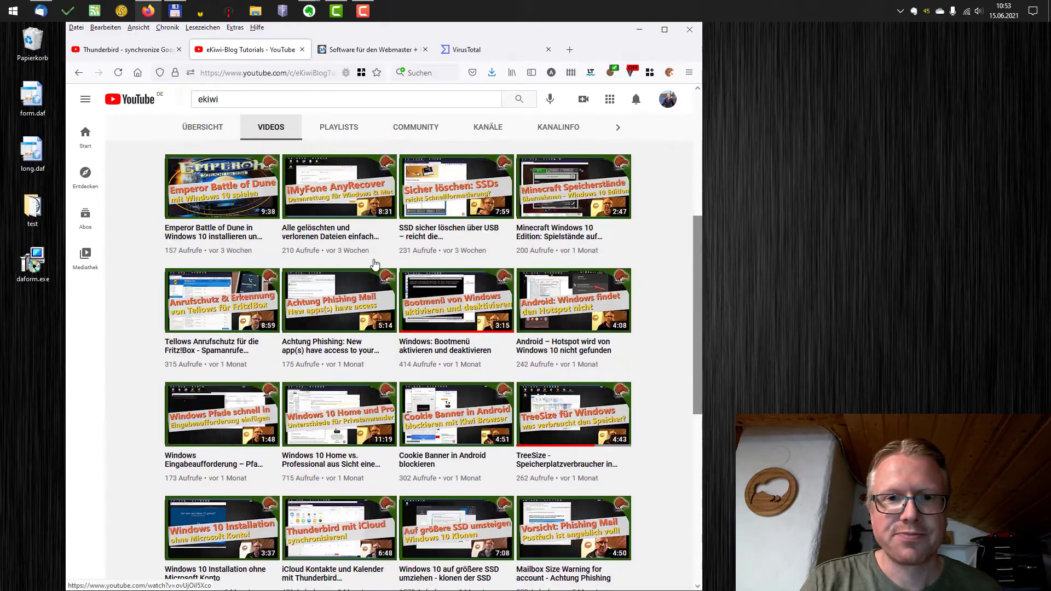
left_click(156, 50)
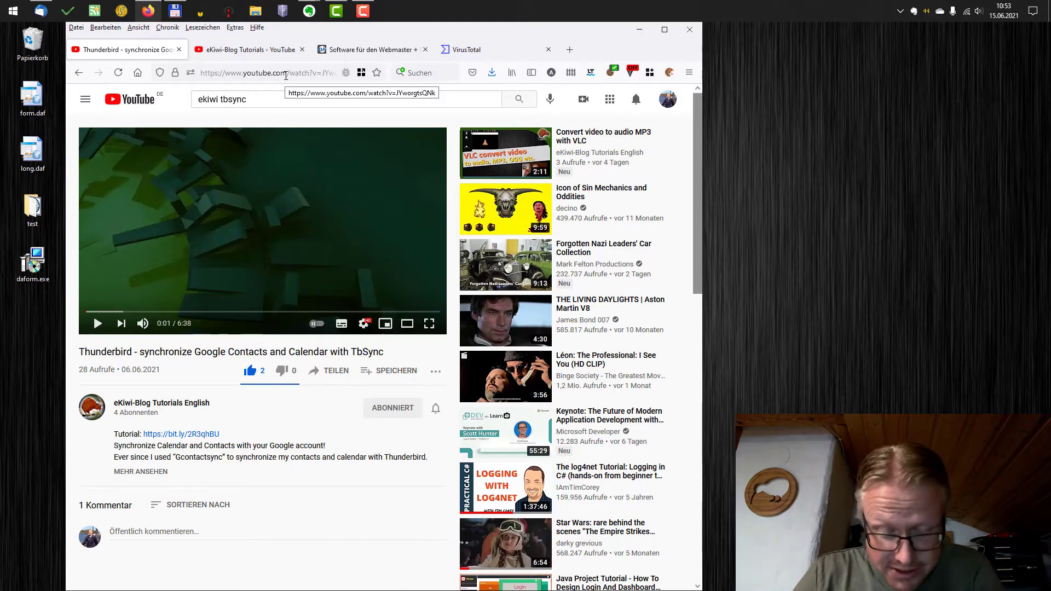
Switch to the VirusTotal tab showing its file upload page.
left_click(497, 55)
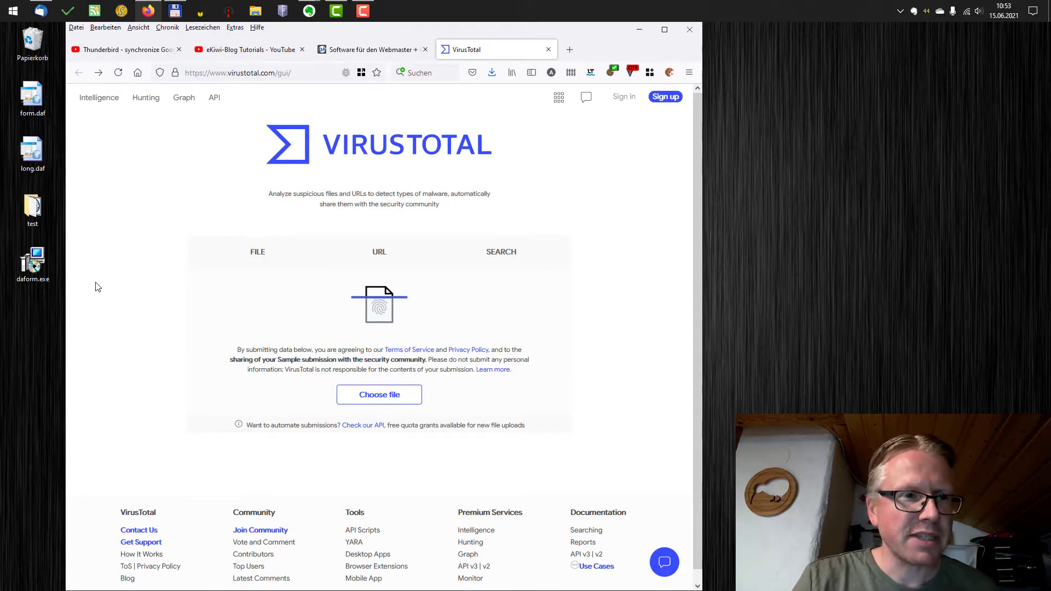
left_click(32, 266)
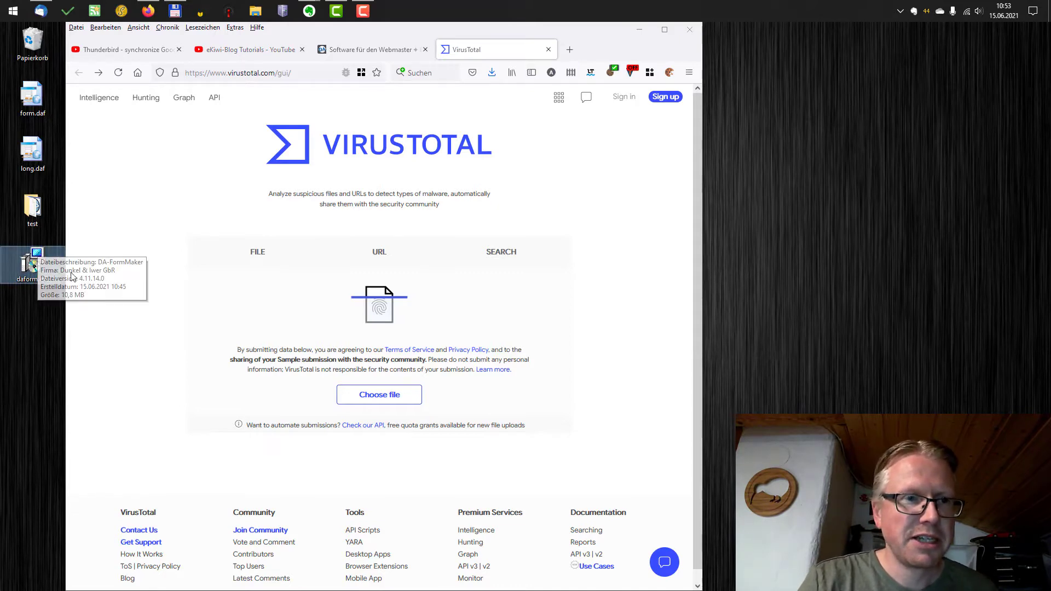
left_click(351, 49)
scroll(330, 130, "up", 4)
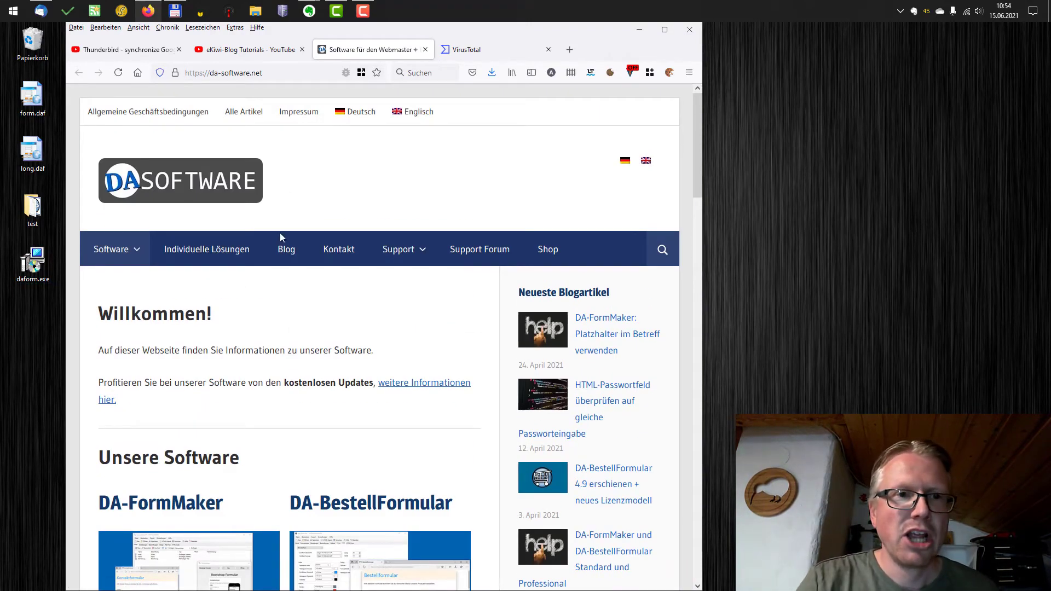
scroll(271, 306, "down", 4)
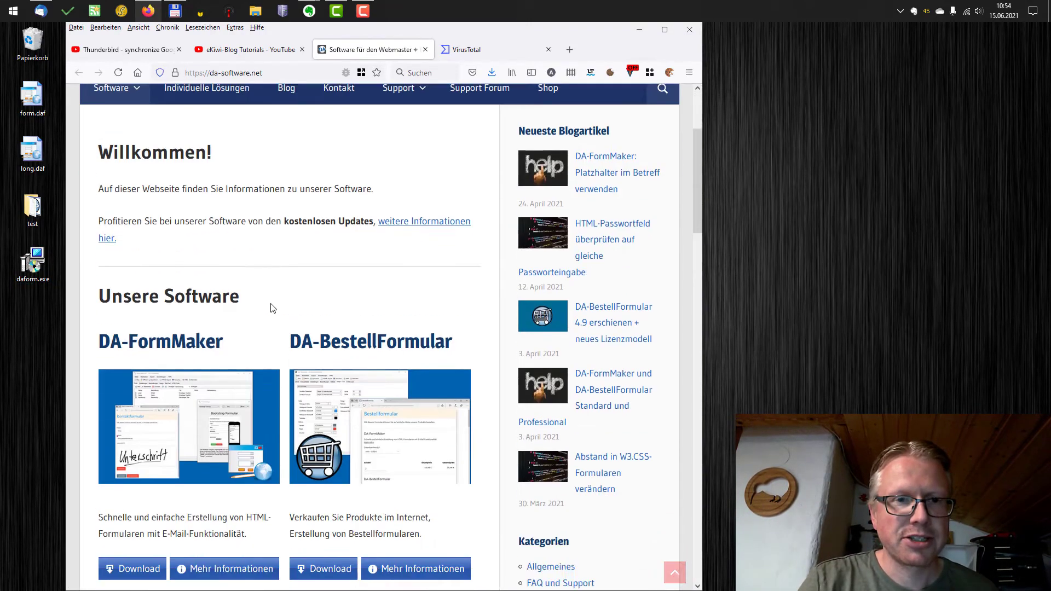
left_click(455, 52)
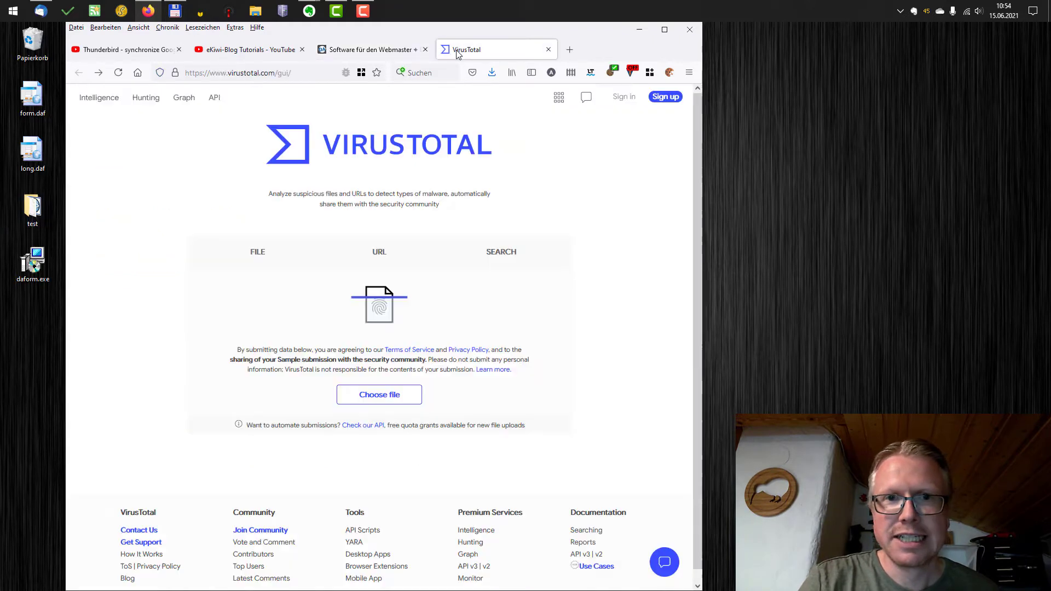
Upload daform.exe to VirusTotal and review its report: 0 of 69 vendors flag it.
left_click(38, 266)
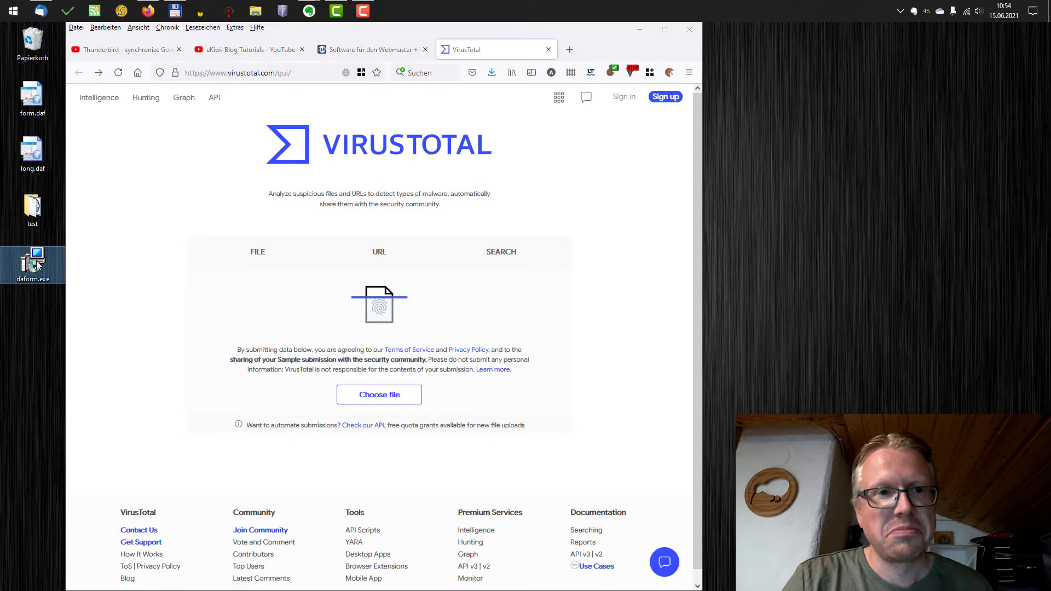
left_click_drag(37, 266, 408, 331)
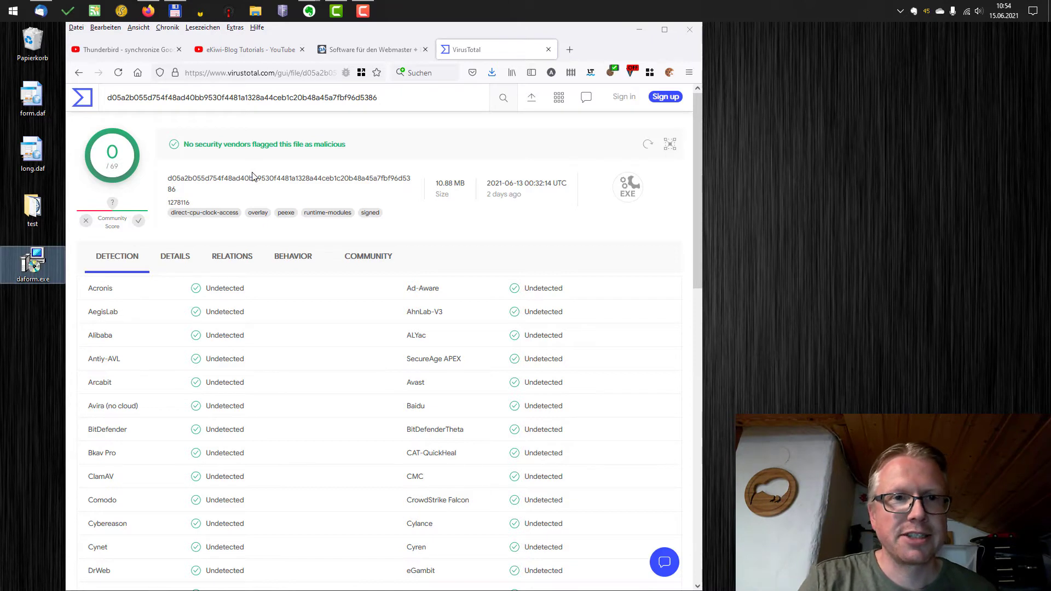
scroll(299, 171, "down", 3)
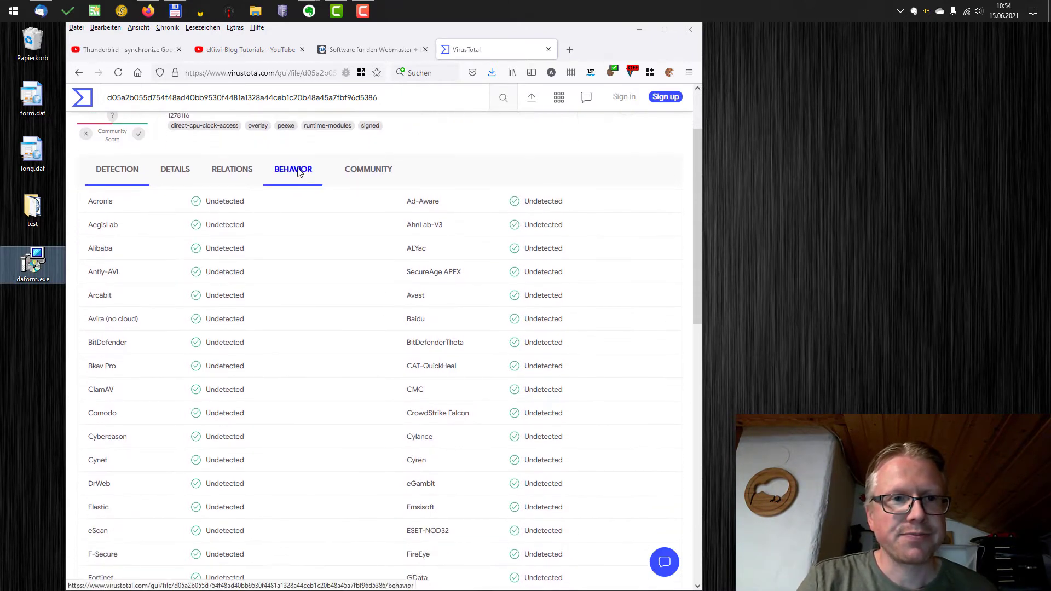
scroll(298, 172, "down", 2)
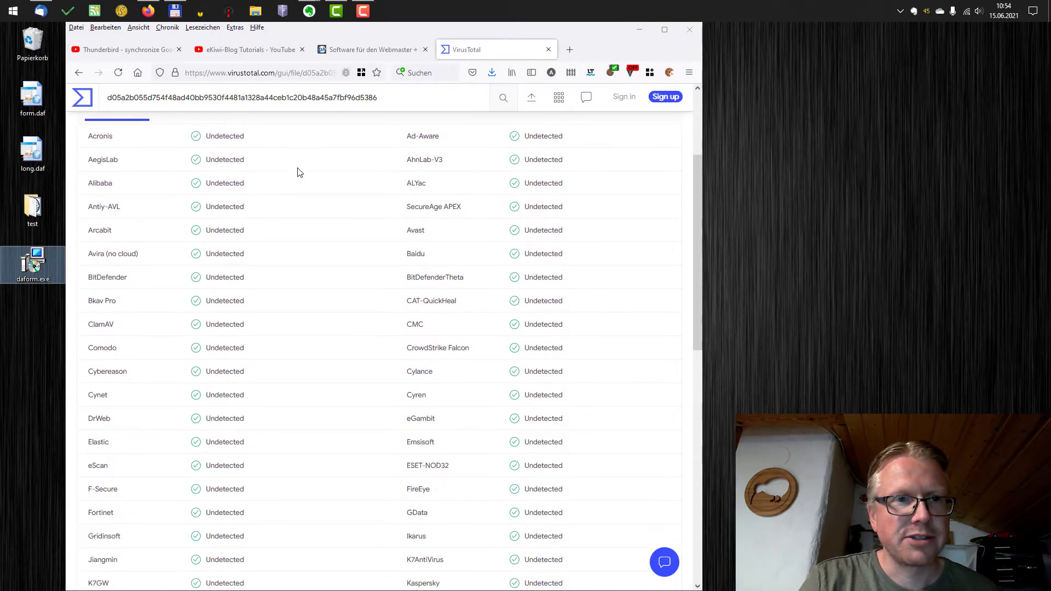
left_click(109, 141)
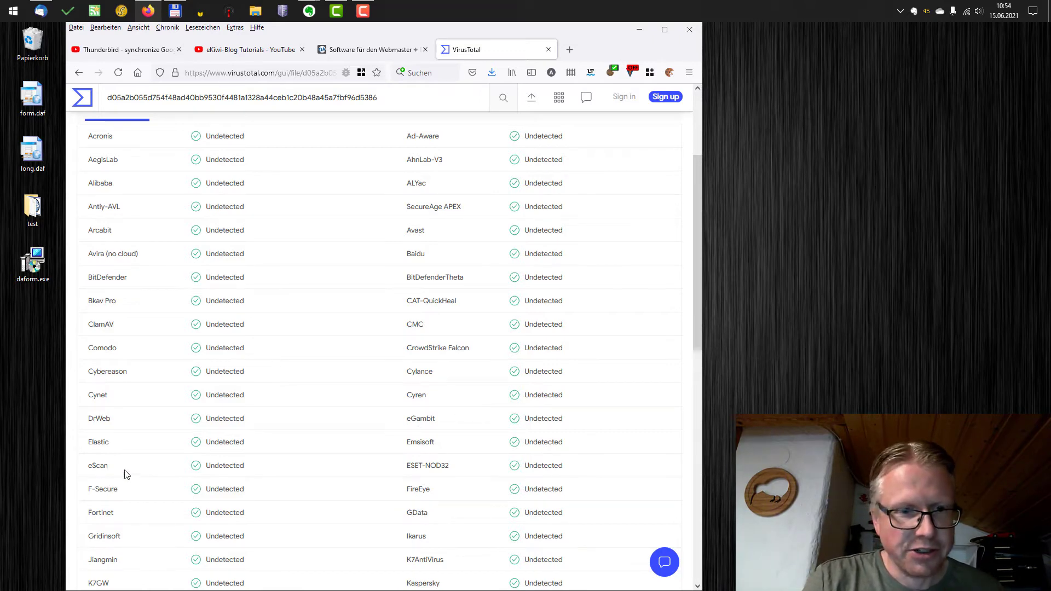
scroll(211, 441, "down", 4)
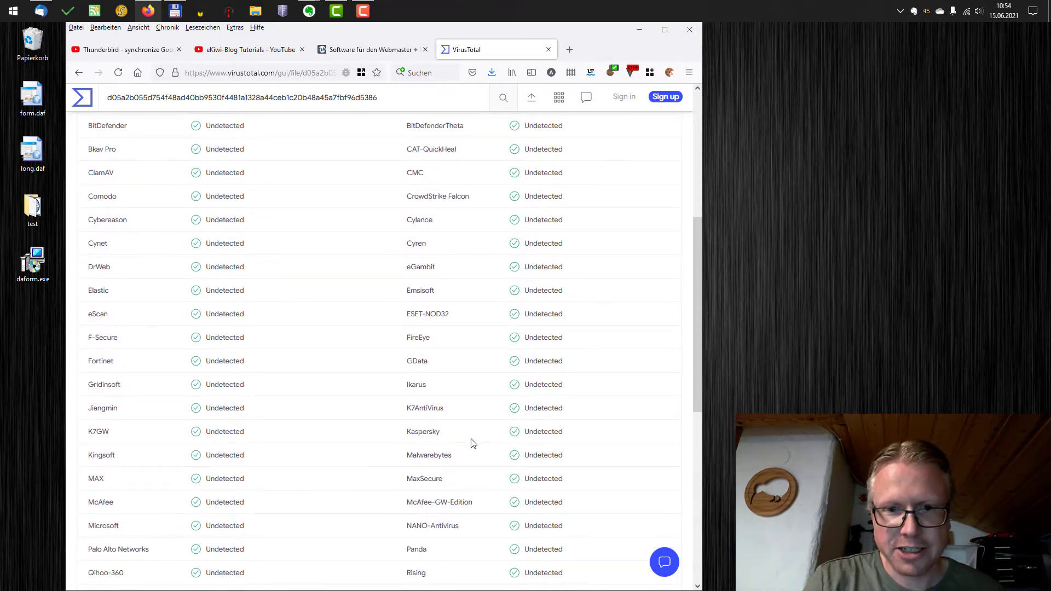
scroll(390, 432, "up", 8)
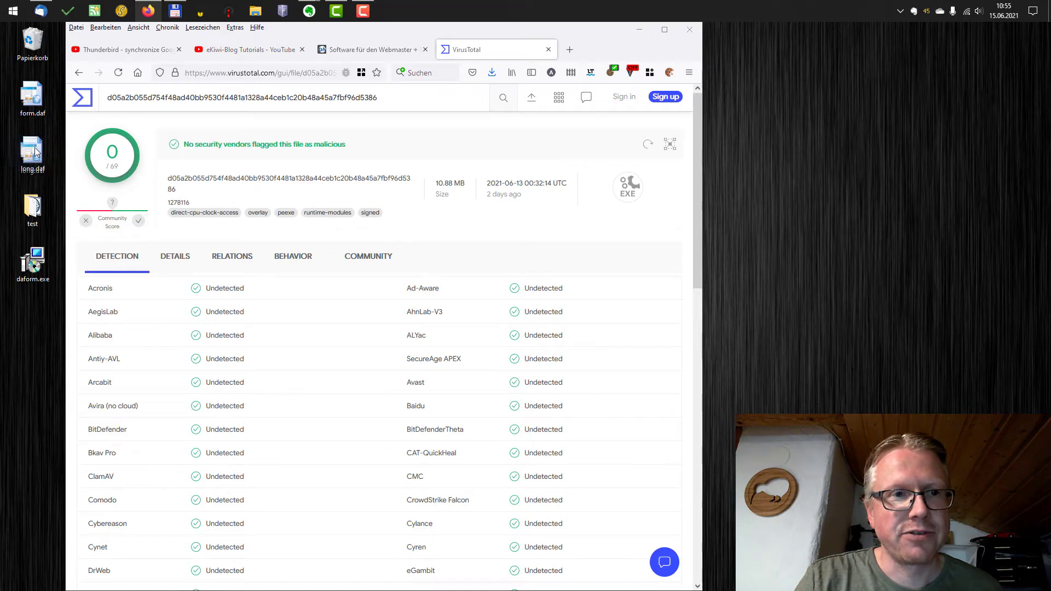
Drop long.daf onto VirusTotal and confirm the upload to get its 0/57 report.
left_click_drag(112, 163, 428, 382)
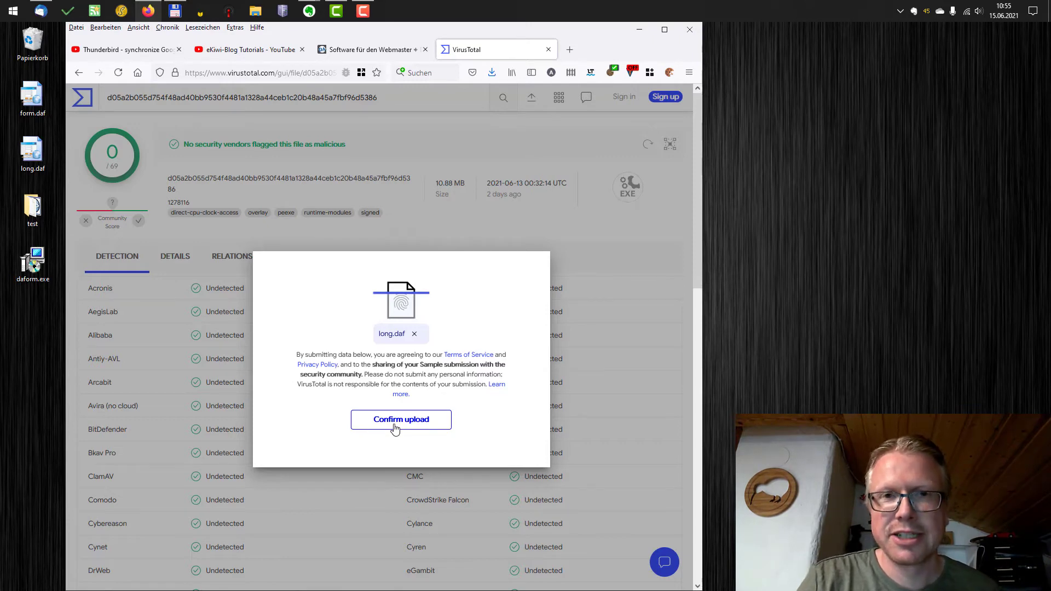
left_click(32, 273)
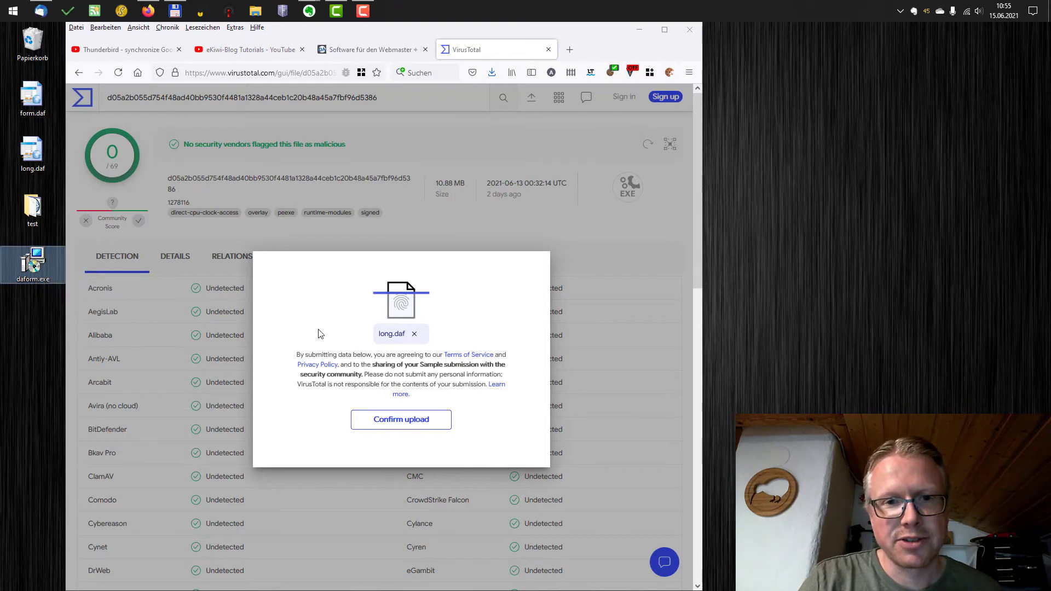
left_click(375, 419)
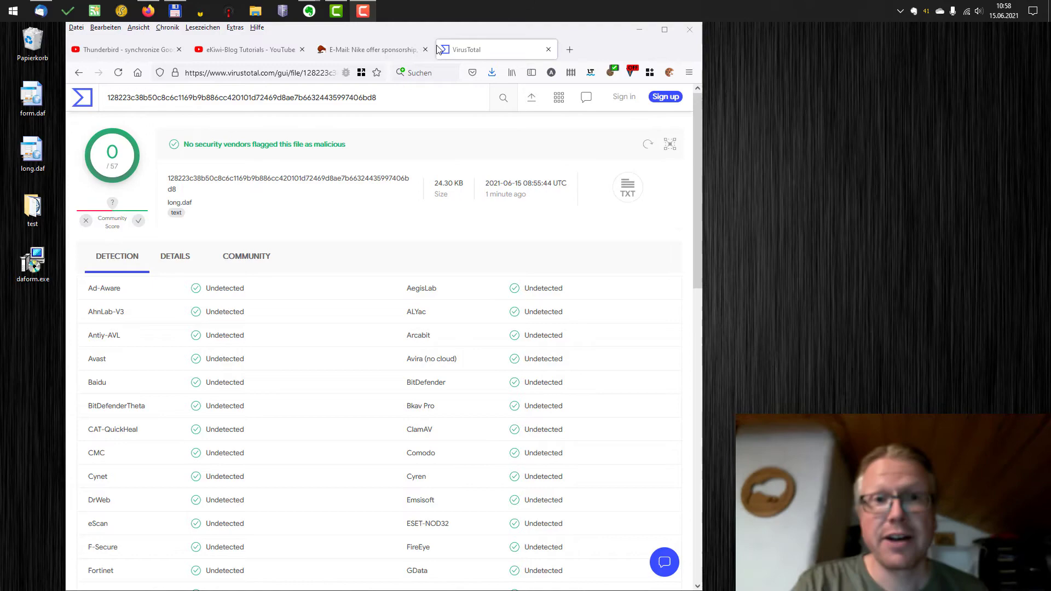
Open the Nike sponsorship phishing article and scroll down to its 7/62 VirusTotal screenshot.
left_click(391, 49)
scroll(370, 142, "up", 20)
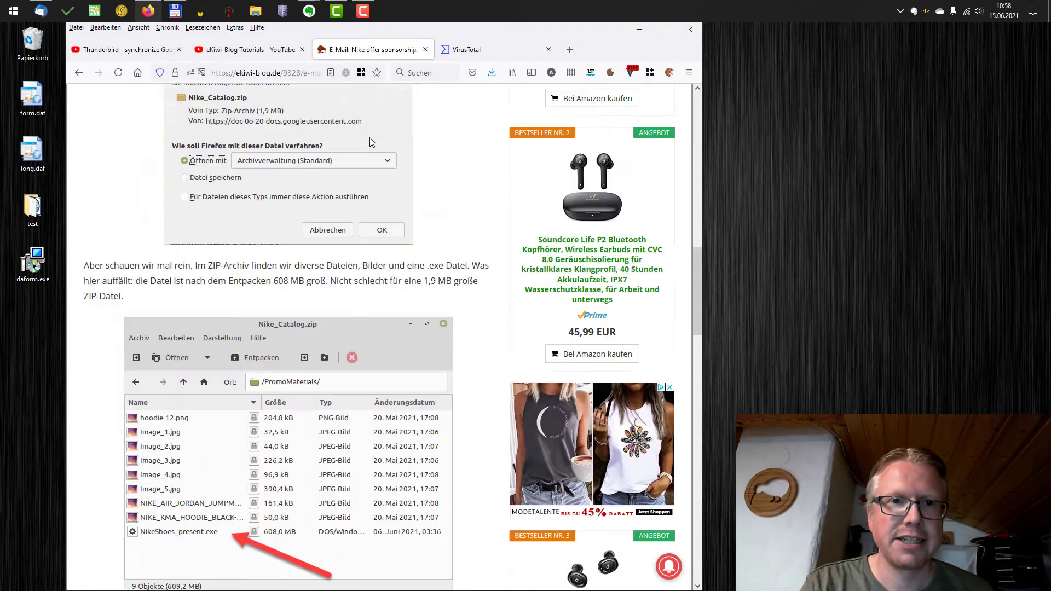
scroll(370, 143, "down", 3)
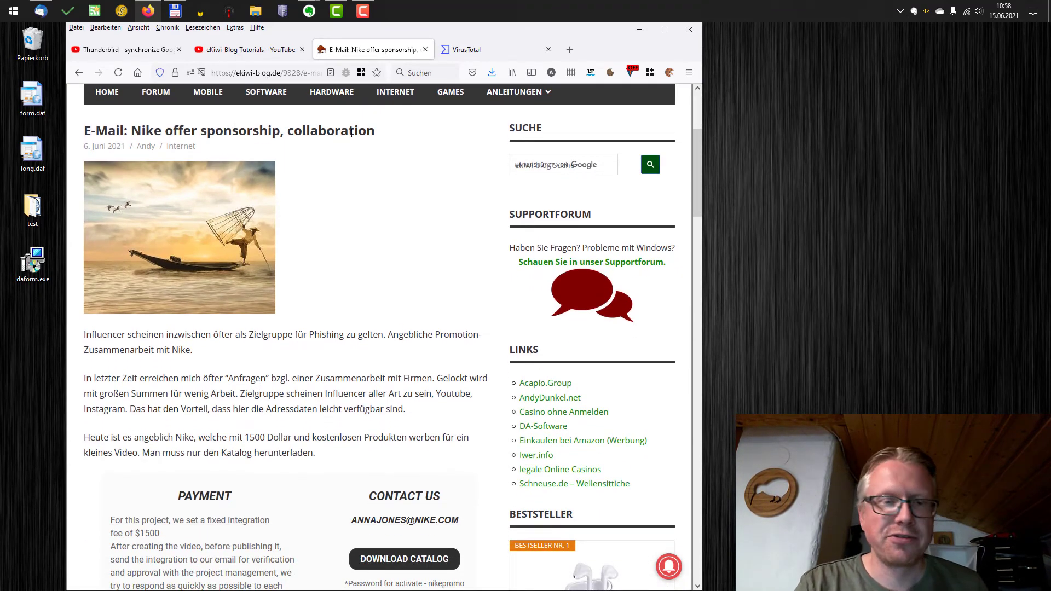
scroll(350, 135, "down", 5)
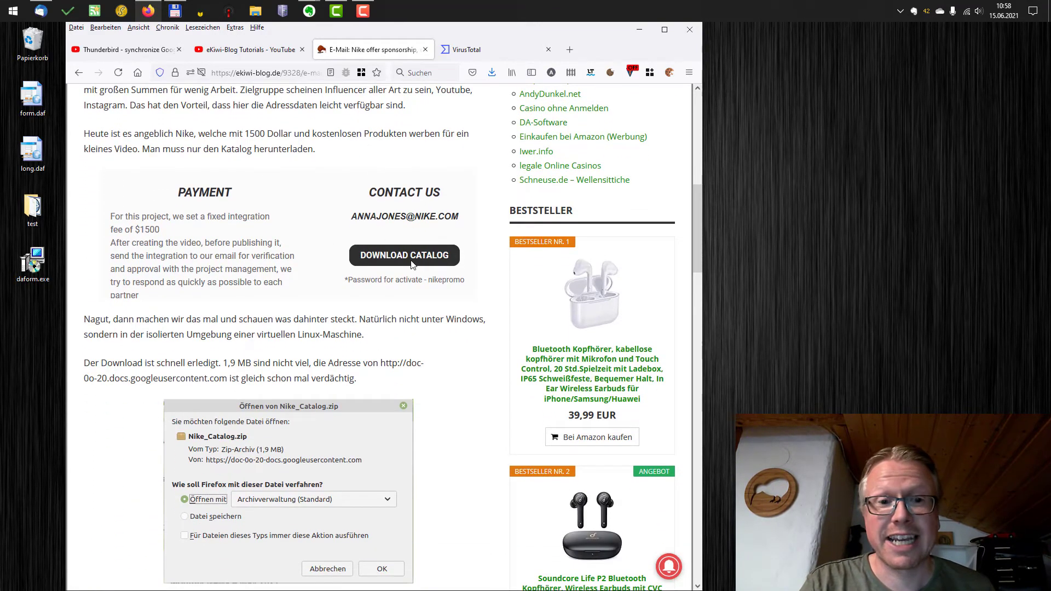
scroll(413, 265, "down", 4)
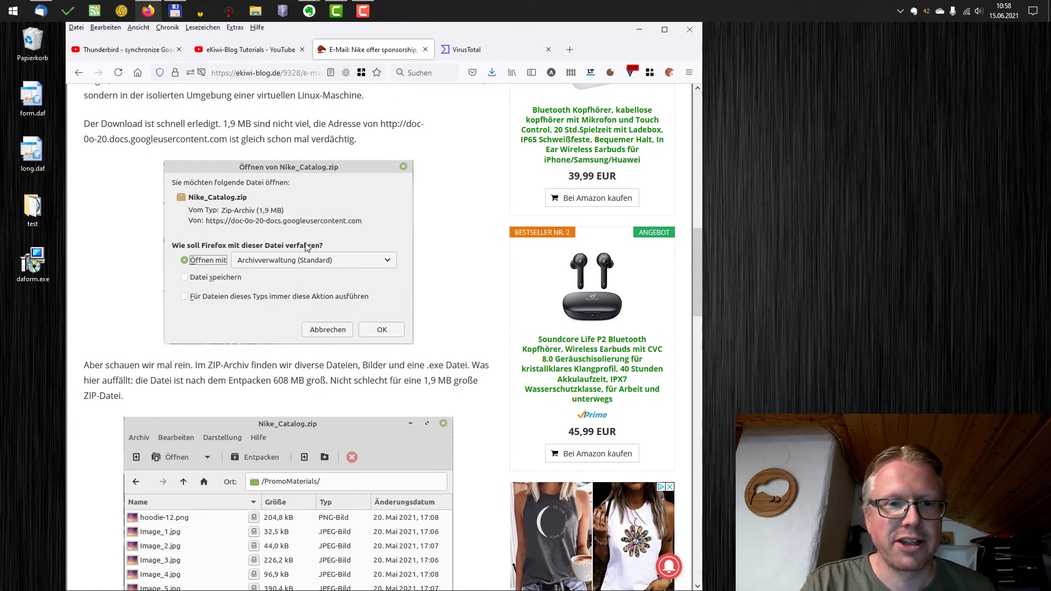
scroll(306, 248, "down", 3)
scroll(305, 248, "down", 3)
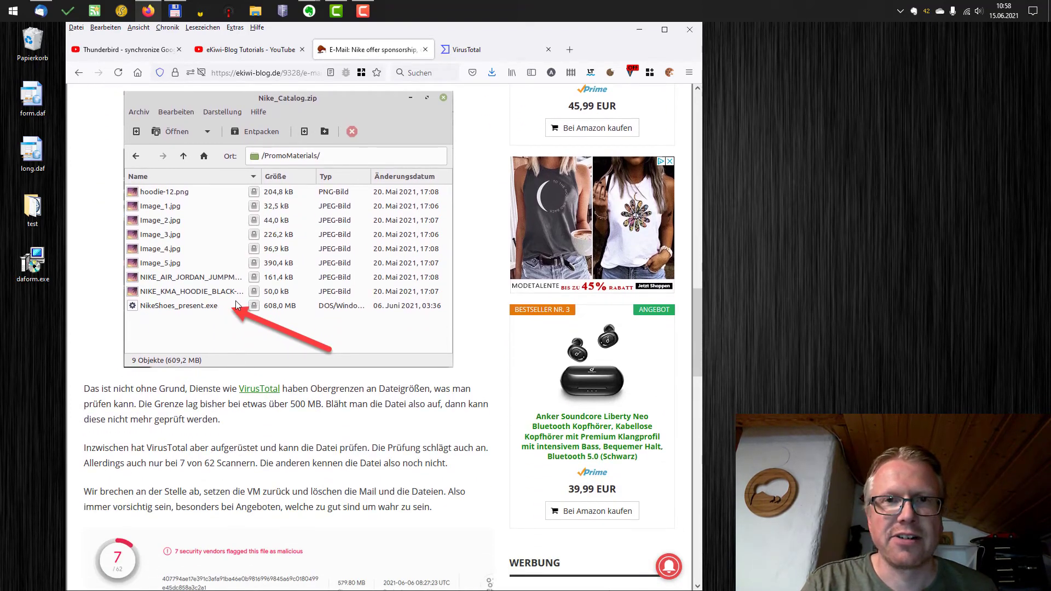
scroll(236, 302, "down", 5)
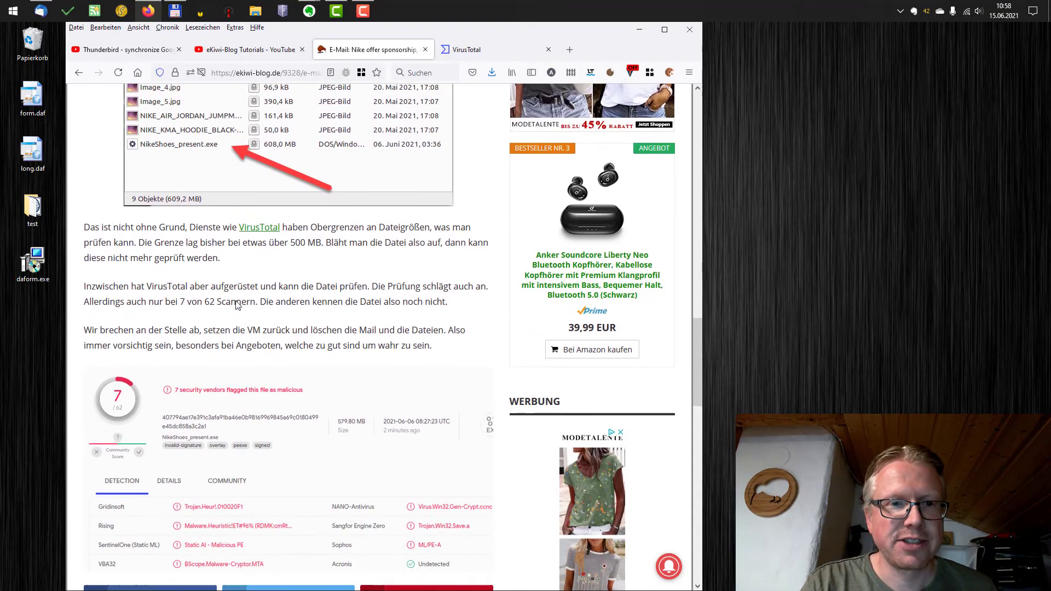
scroll(236, 305, "down", 2)
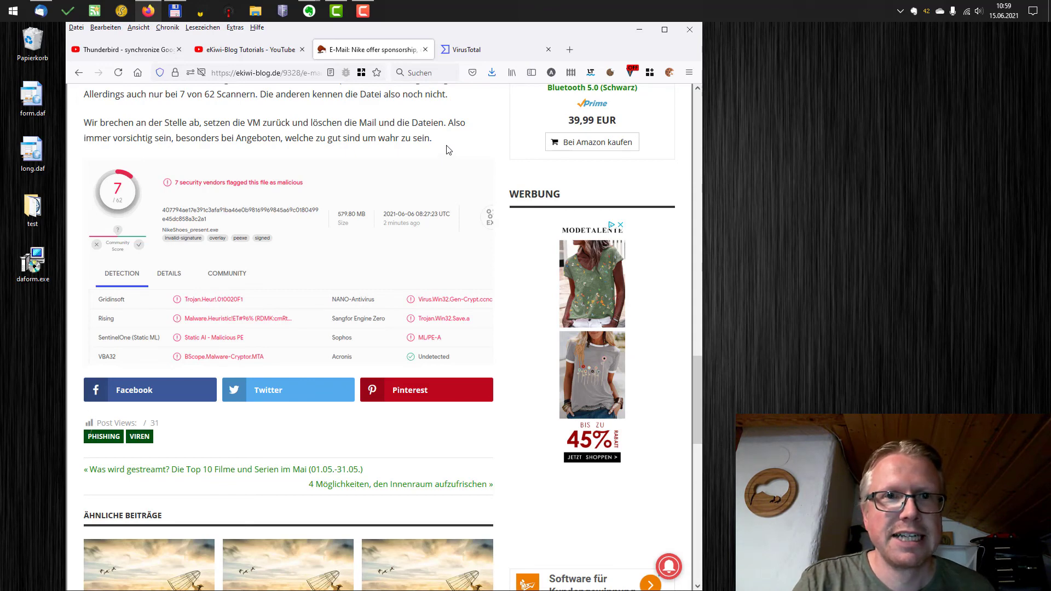
Switch back to the VirusTotal tab with the long.daf 0/57 report.
left_click(484, 53)
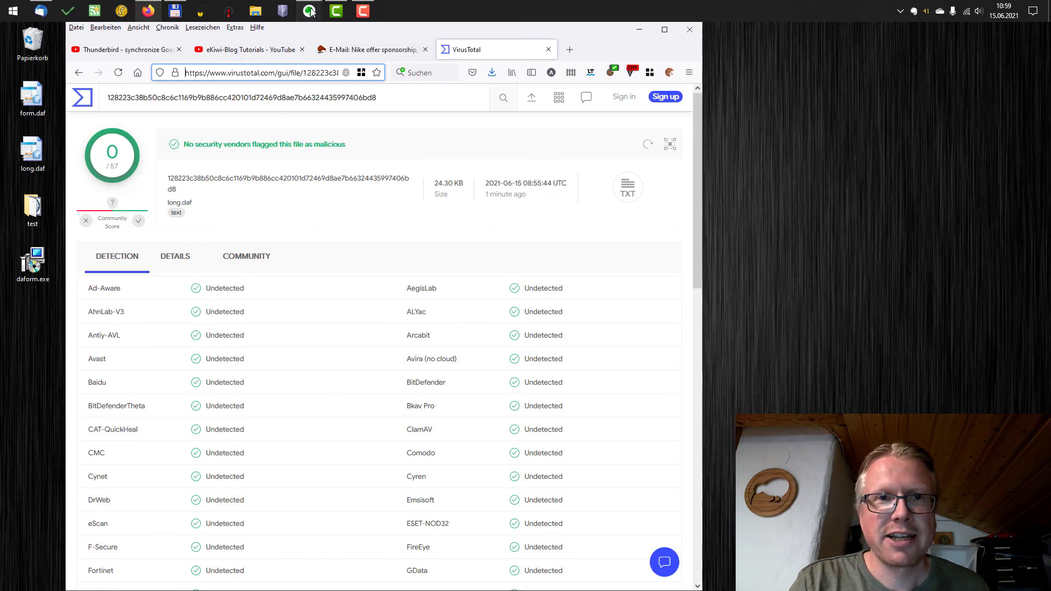
Bring up the Evernote note quoting the 'Just made this youtube account…' comment.
mouse_move(309, 11)
left_click(342, 57)
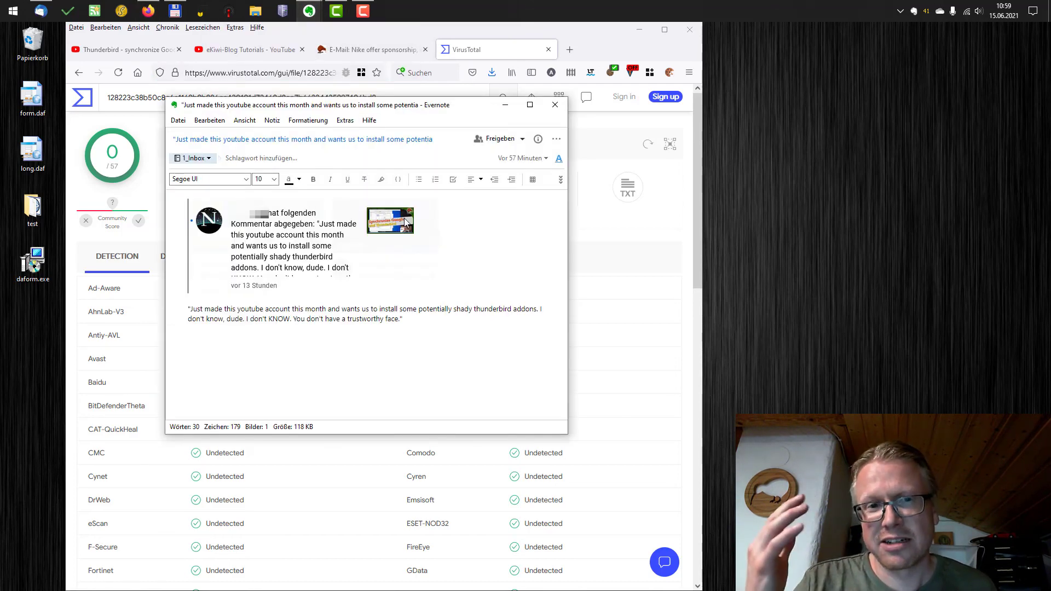